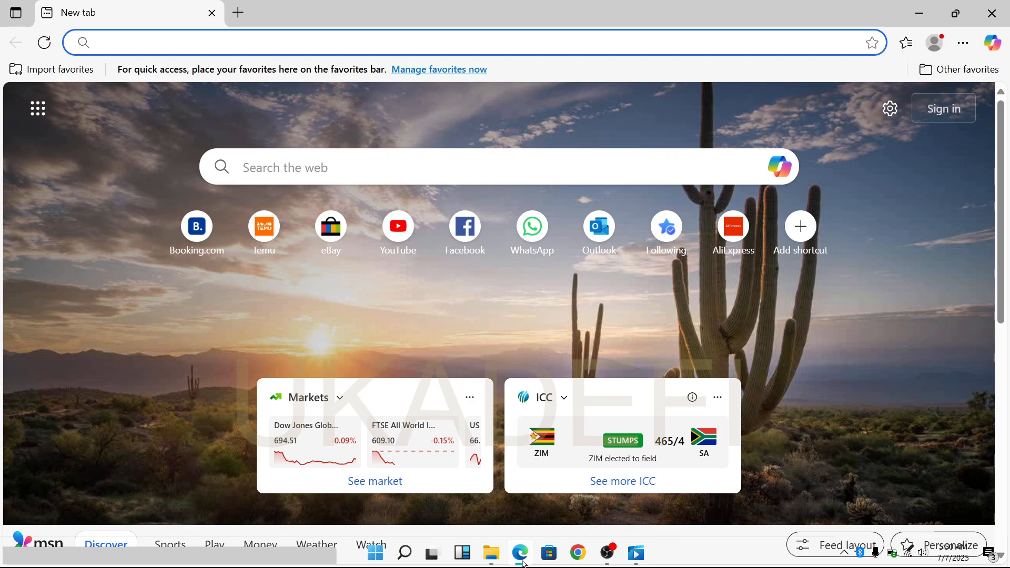
Search the web for "python".
{"action": "left_click", "coordinate": [391, 43]}
{"action": "type", "text": "py"}
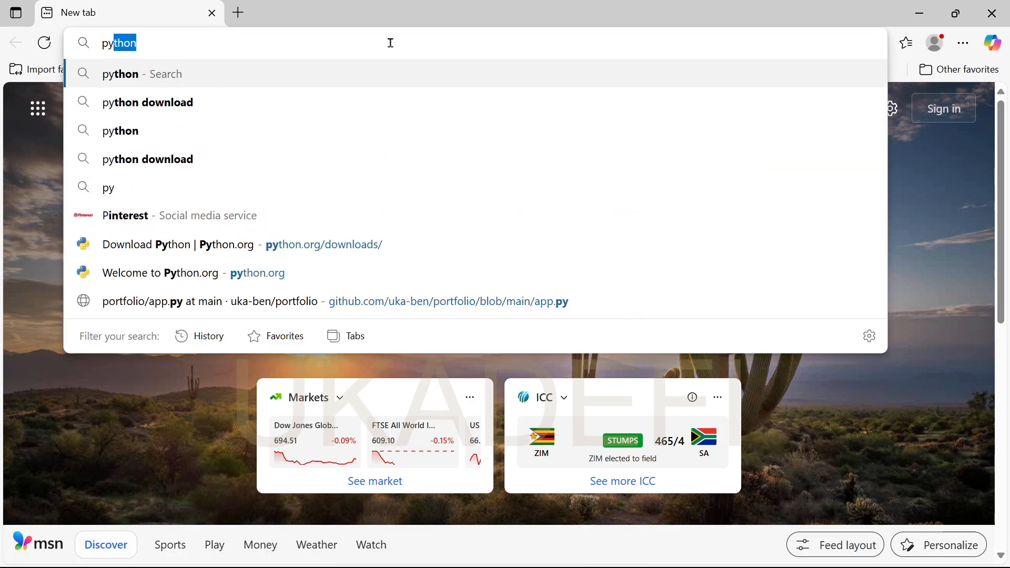
{"action": "type", "text": "thon"}
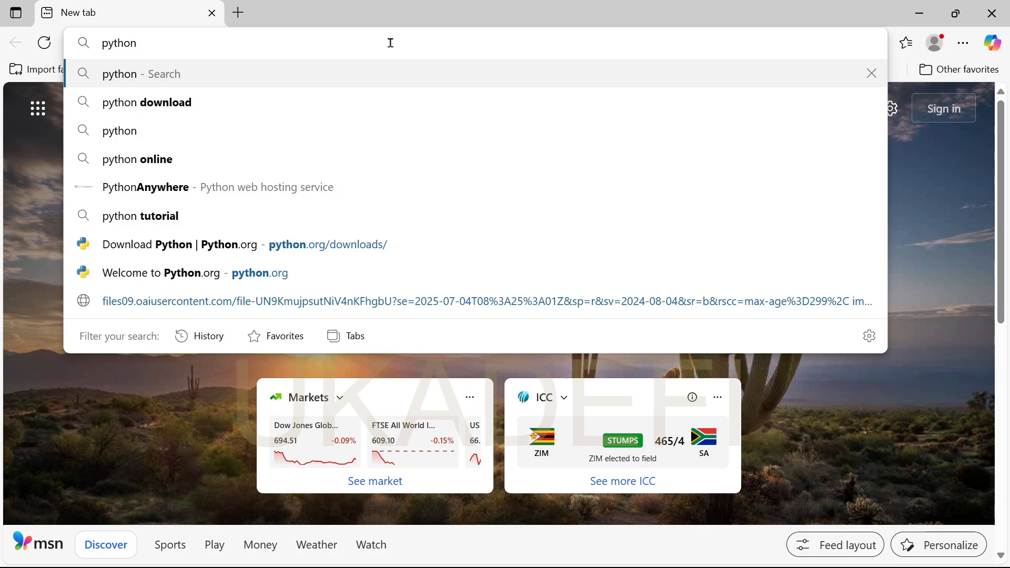
{"action": "key", "text": "Return"}
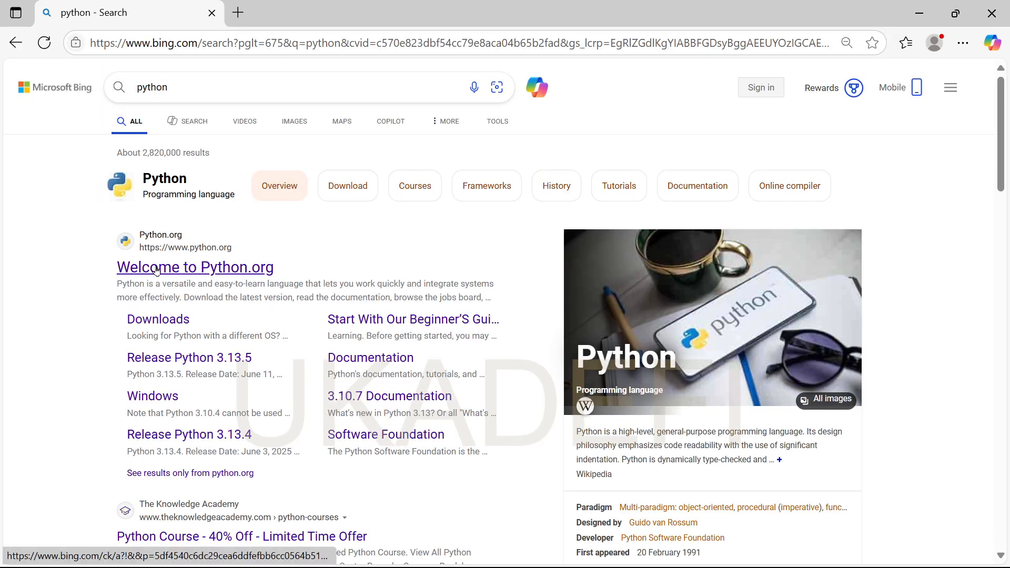
Open the official Python.org site from the search results and go to its Downloads page.
{"action": "scroll", "coordinate": [221, 310], "scroll_direction": "down", "scroll_amount": 8}
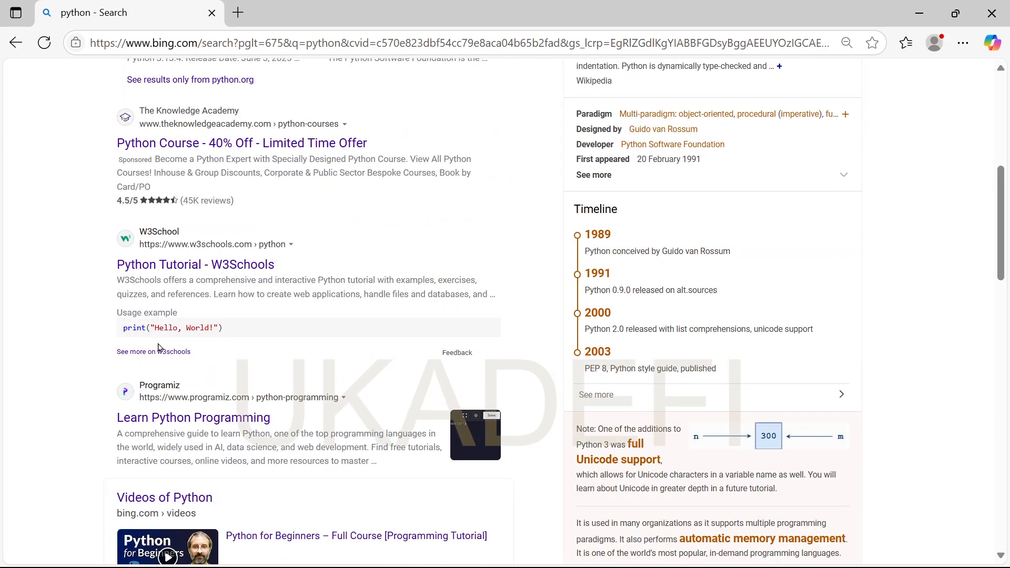
{"action": "scroll", "coordinate": [160, 348], "scroll_direction": "up", "scroll_amount": 8}
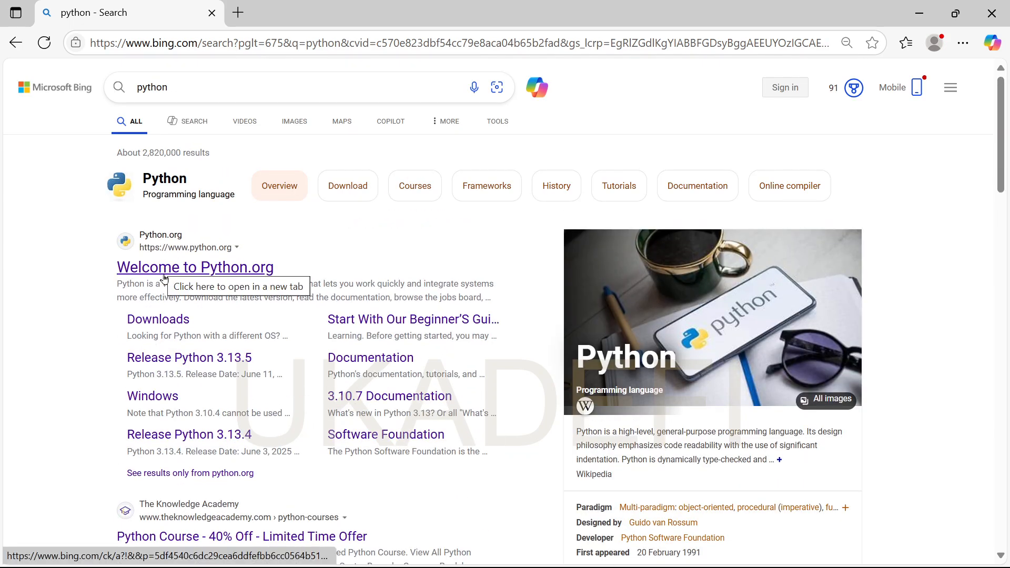
{"action": "left_click", "coordinate": [198, 253]}
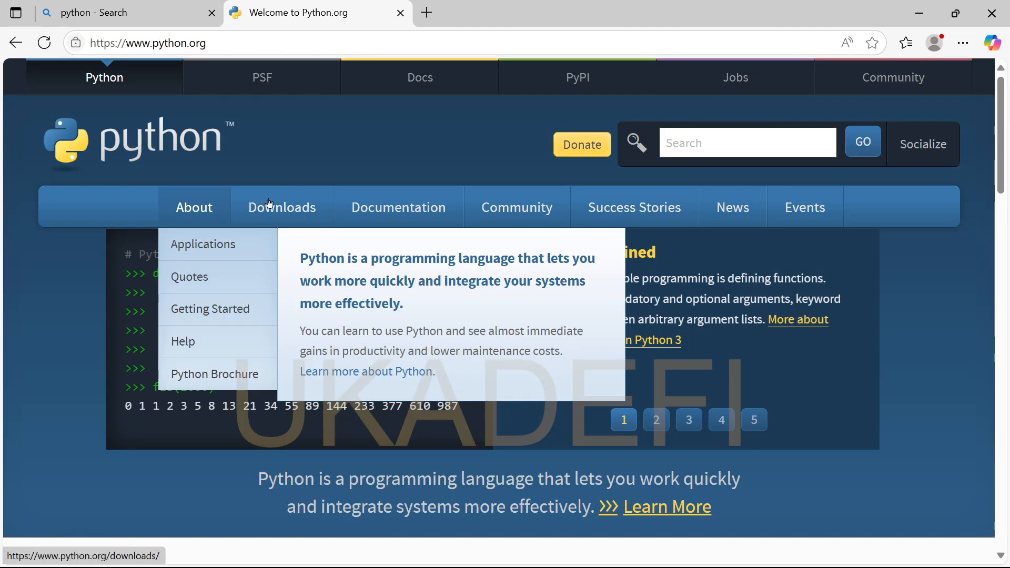
{"action": "left_click", "coordinate": [292, 207]}
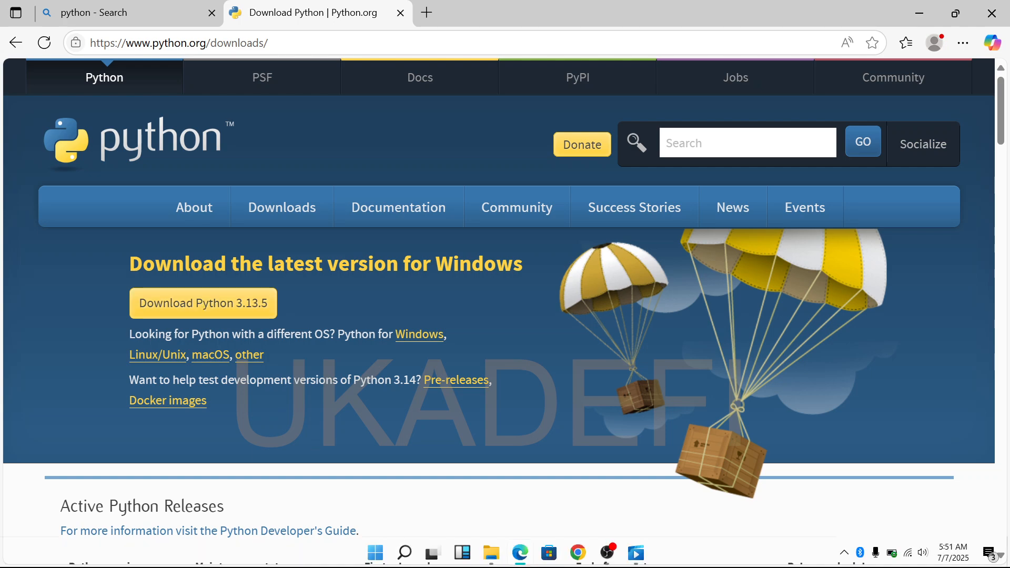
Switch to File Explorer and launch the python-3.13.5-amd64 installer from the Downloads folder.
{"action": "left_click", "coordinate": [491, 553]}
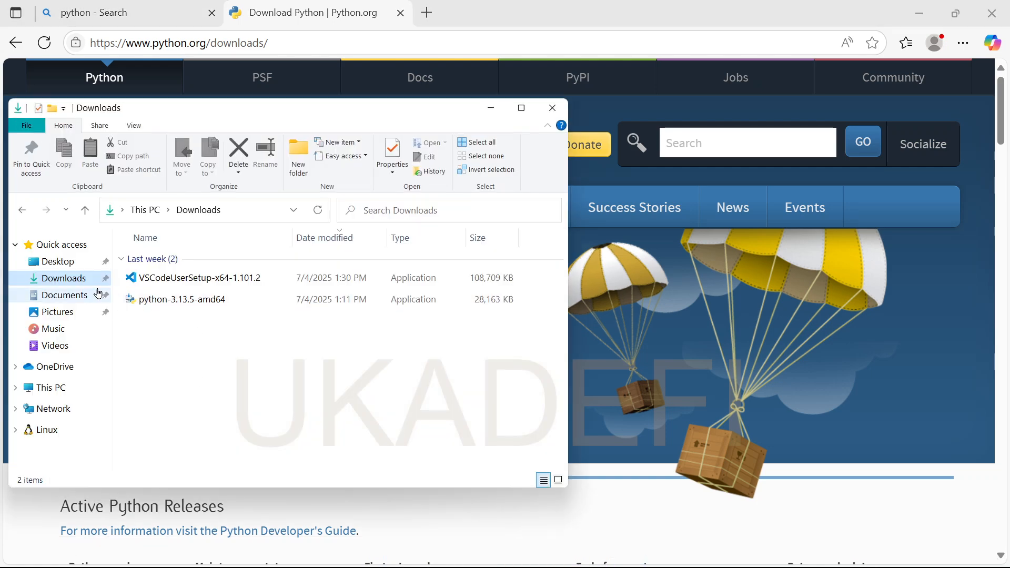
{"action": "left_click", "coordinate": [158, 304]}
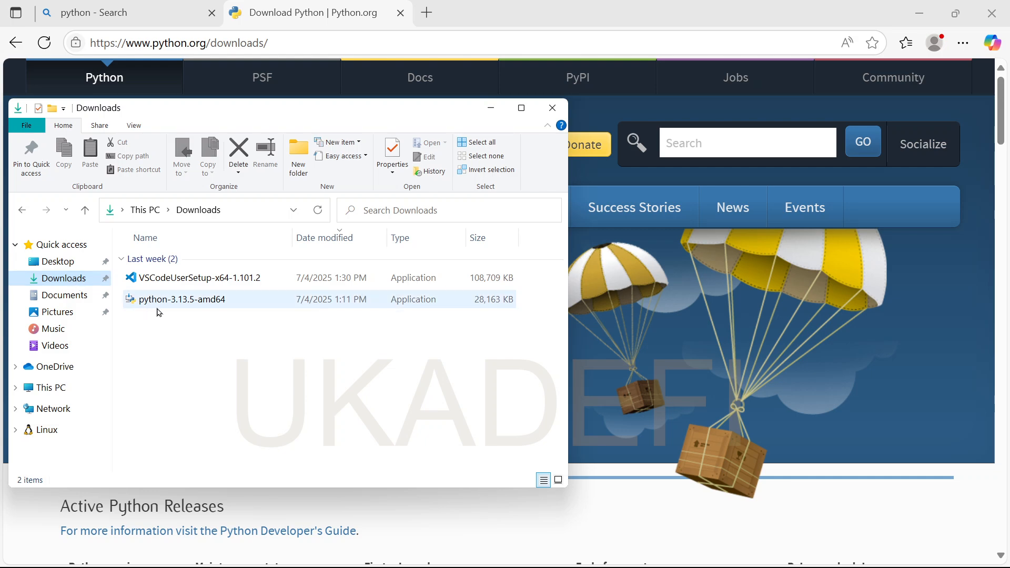
{"action": "double_click", "coordinate": [195, 305]}
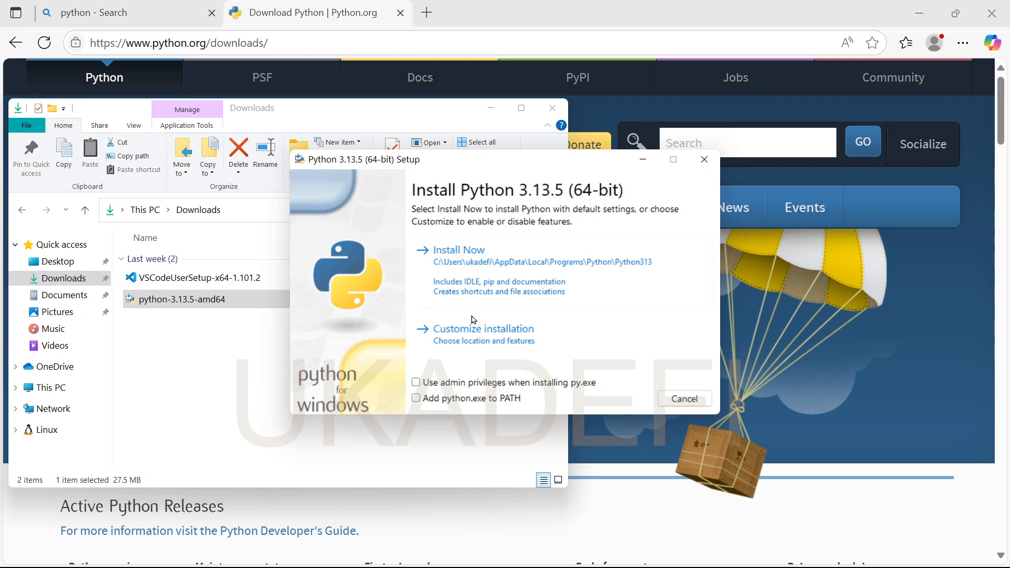
Enable admin privileges for py.exe and adding python.exe to PATH, then choose a customized installation with the default optional features.
{"action": "left_click", "coordinate": [416, 383]}
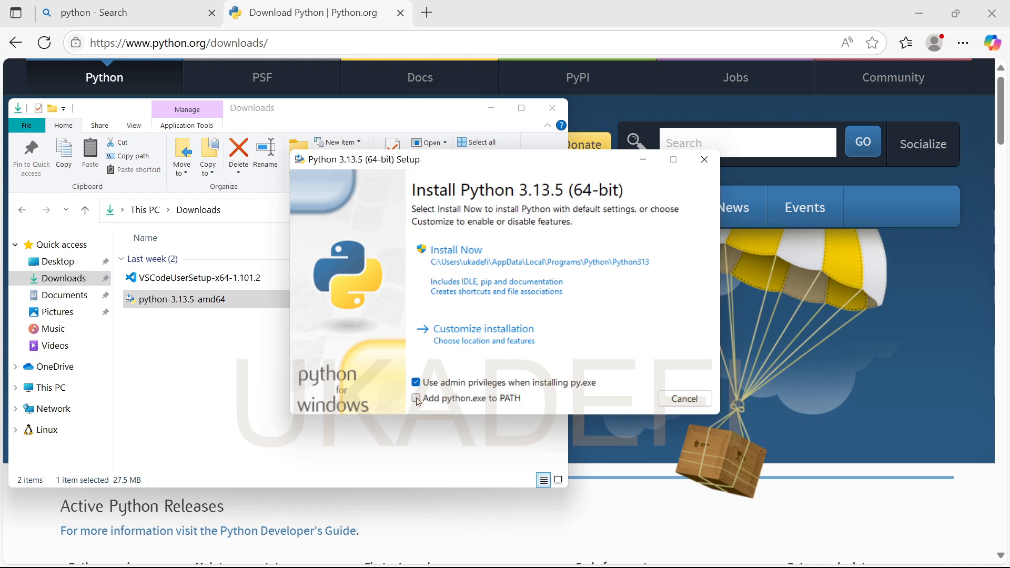
{"action": "left_click", "coordinate": [416, 398]}
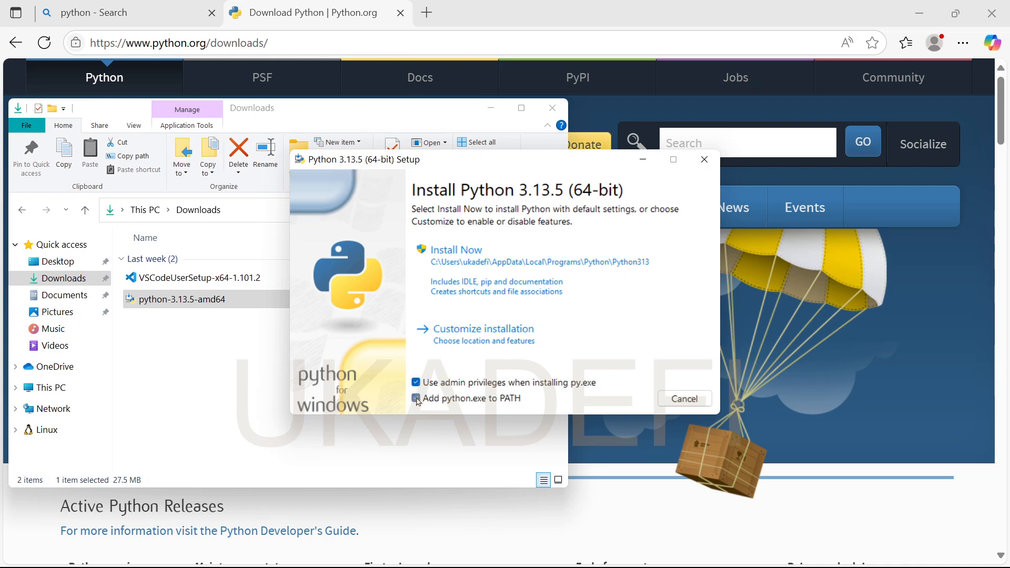
{"action": "left_click", "coordinate": [520, 329]}
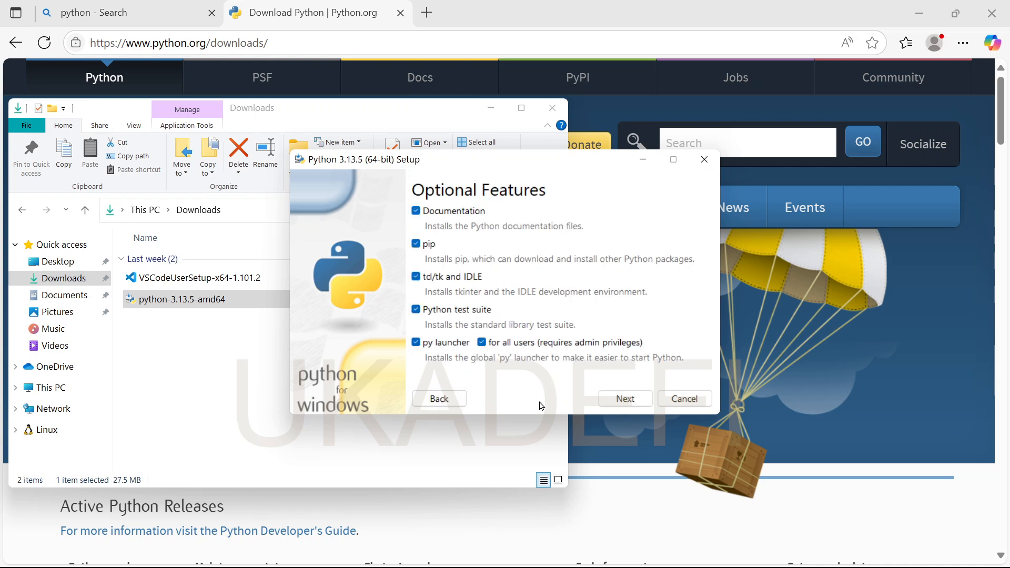
{"action": "left_click", "coordinate": [619, 406]}
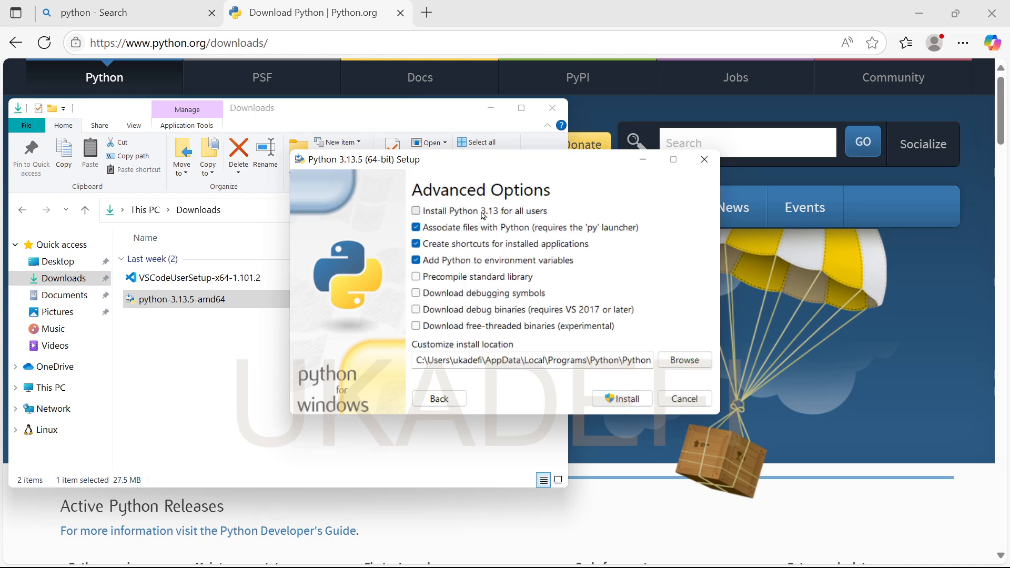
Set Python 3.13 to install for all users, run the installation and close the setup when it finishes.
{"action": "left_click", "coordinate": [416, 211]}
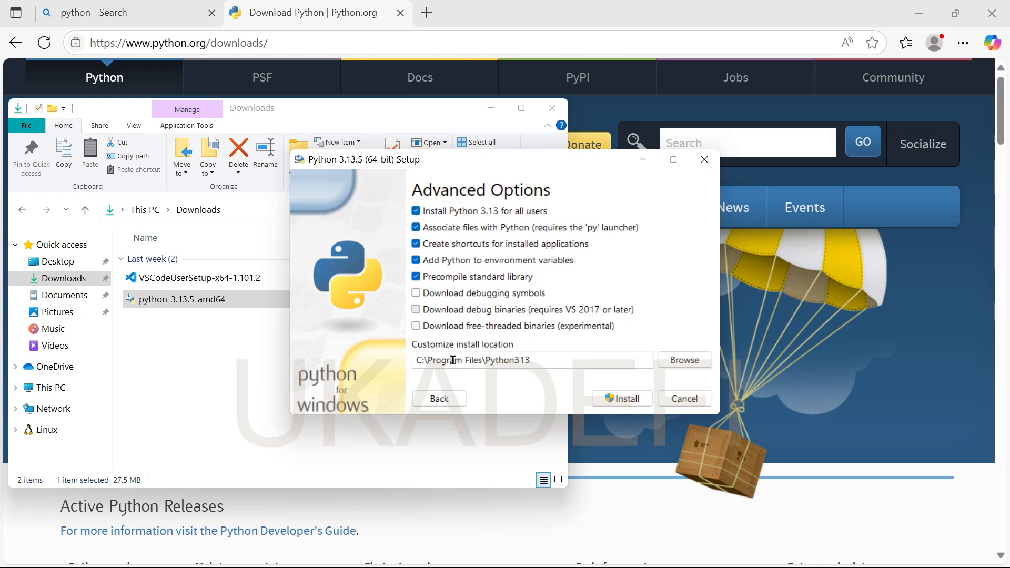
{"action": "left_click", "coordinate": [633, 402]}
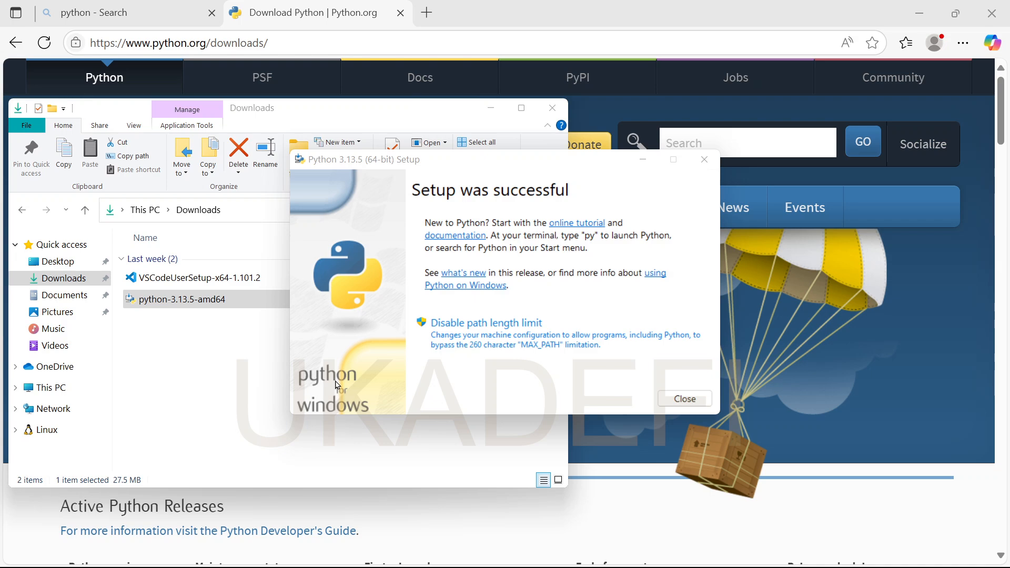
{"action": "left_click", "coordinate": [683, 399]}
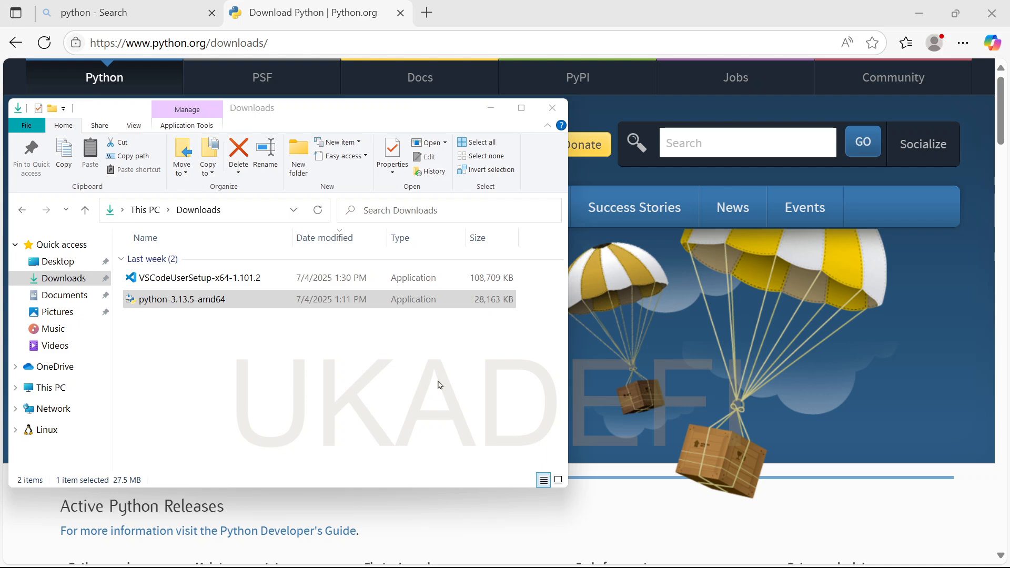
Search Windows for "cmd" and open Command Prompt.
{"action": "mouse_move", "coordinate": [376, 560]}
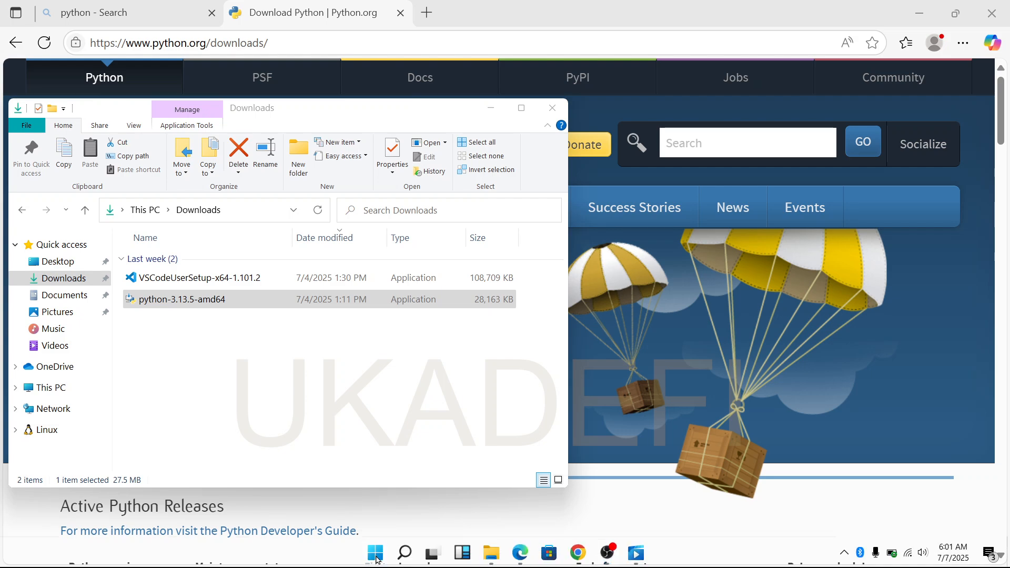
{"action": "left_click", "coordinate": [376, 558]}
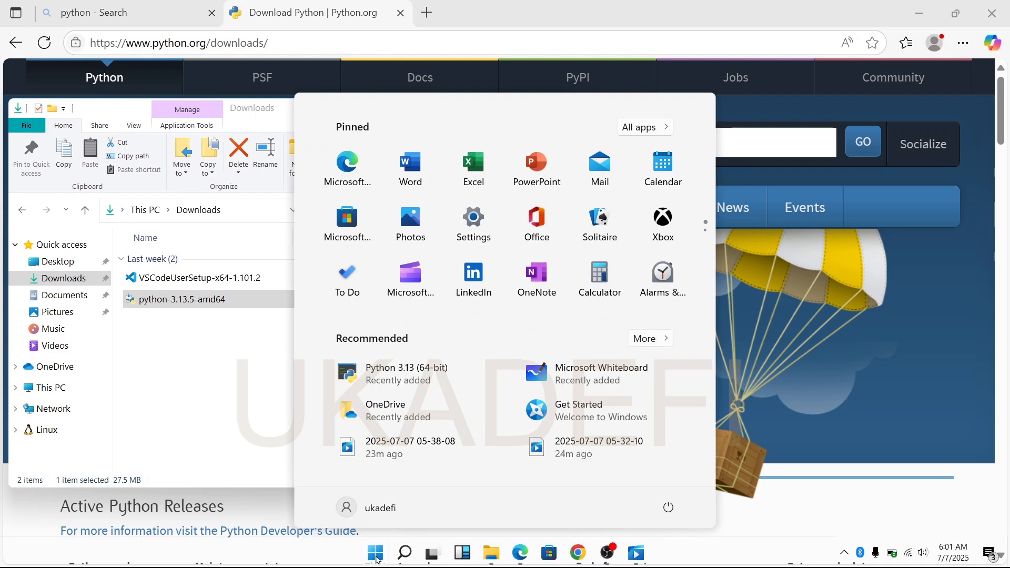
{"action": "type", "text": "cm"}
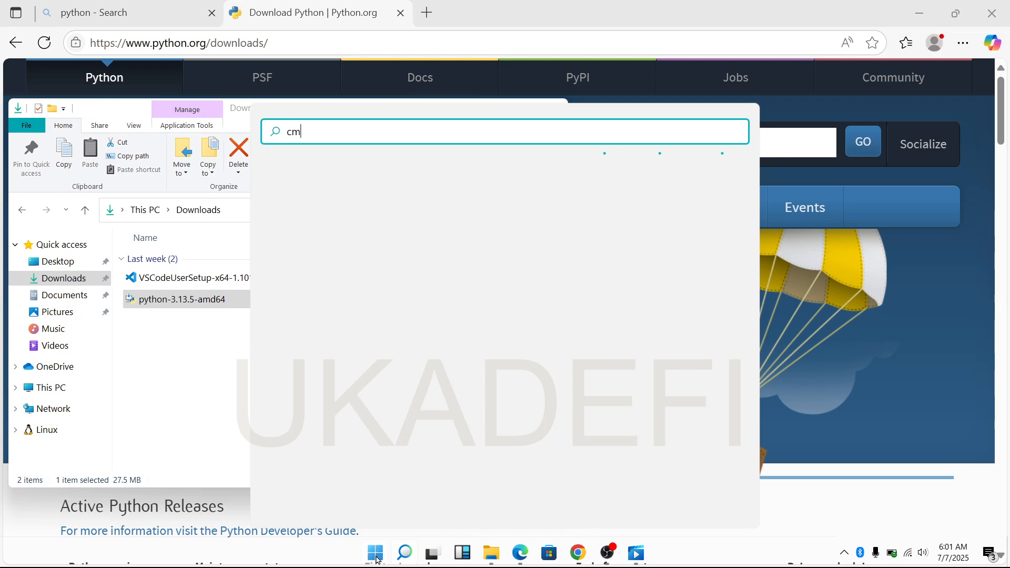
{"action": "type", "text": "d"}
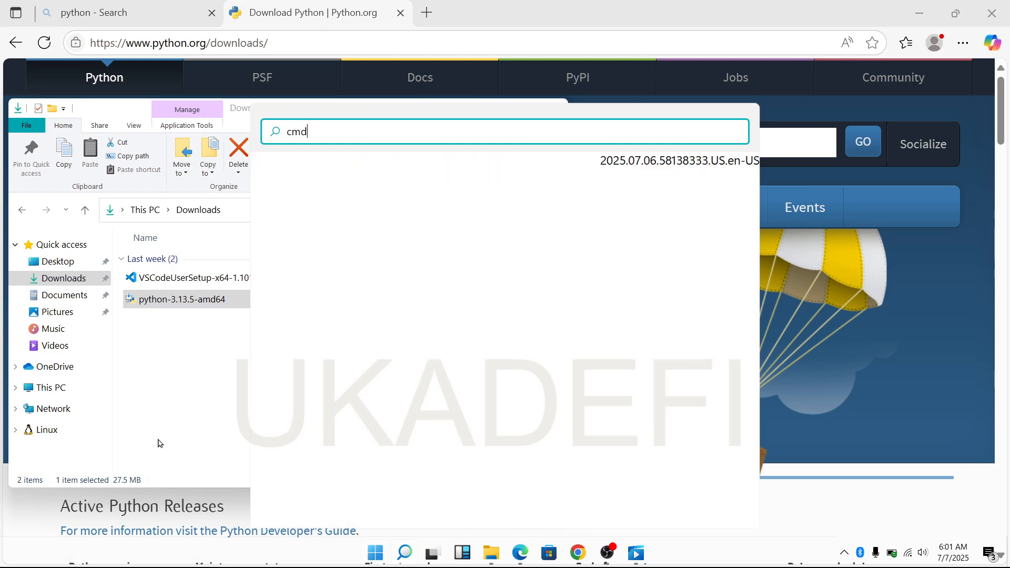
{"action": "key", "text": "Return"}
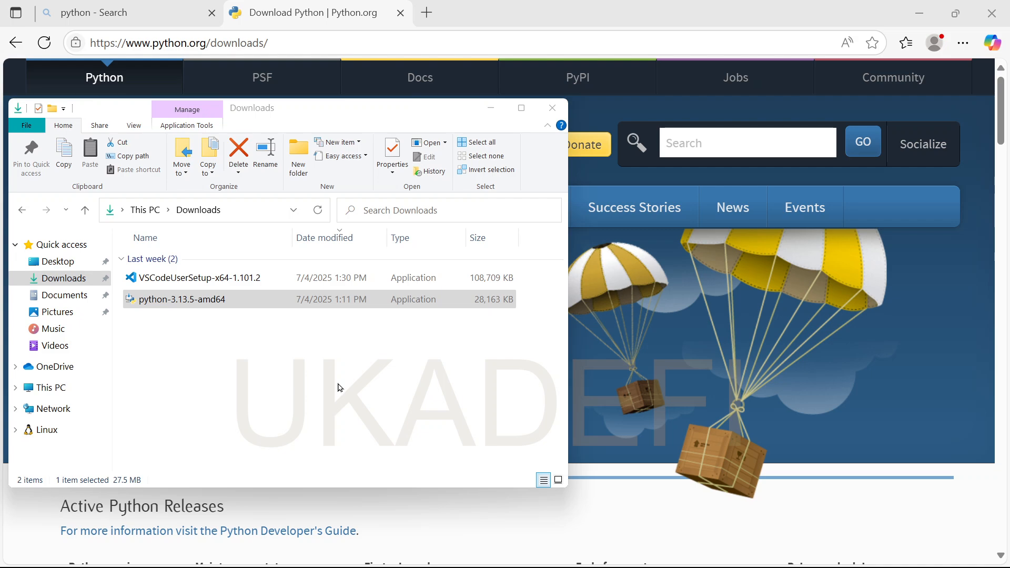
{"action": "key", "text": "super"}
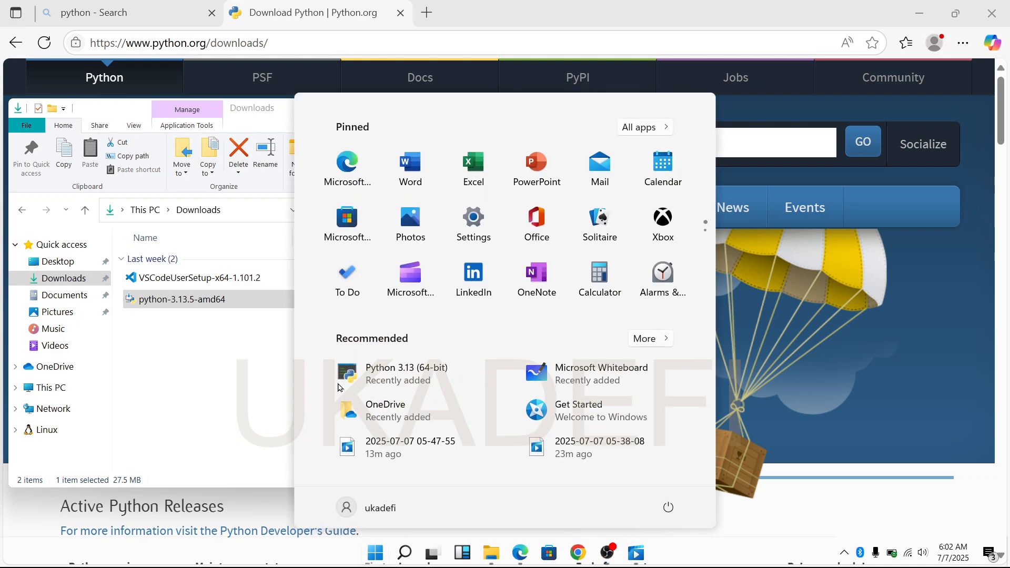
{"action": "type", "text": "cmd"}
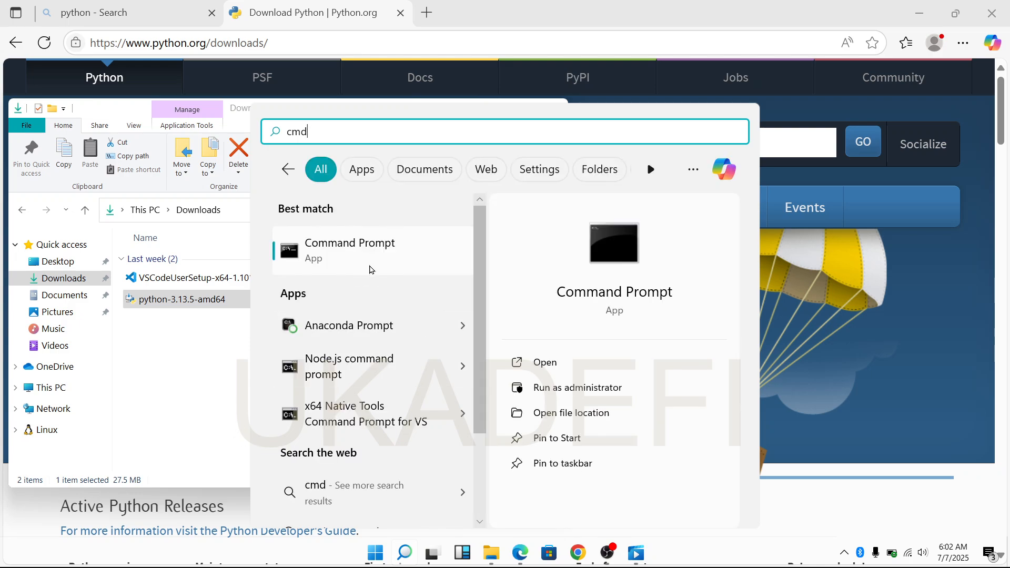
{"action": "left_click", "coordinate": [372, 269]}
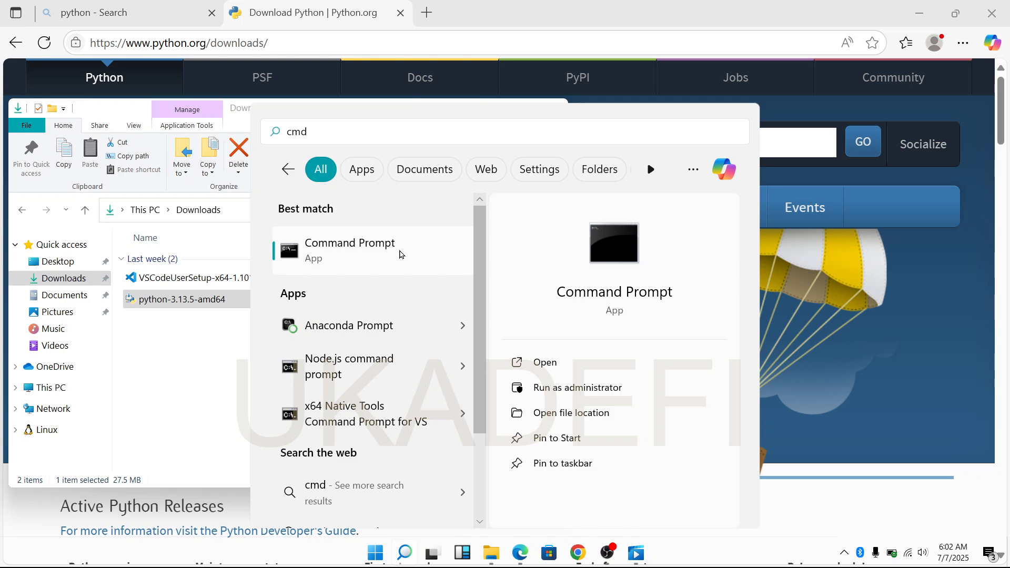
{"action": "left_click", "coordinate": [399, 255]}
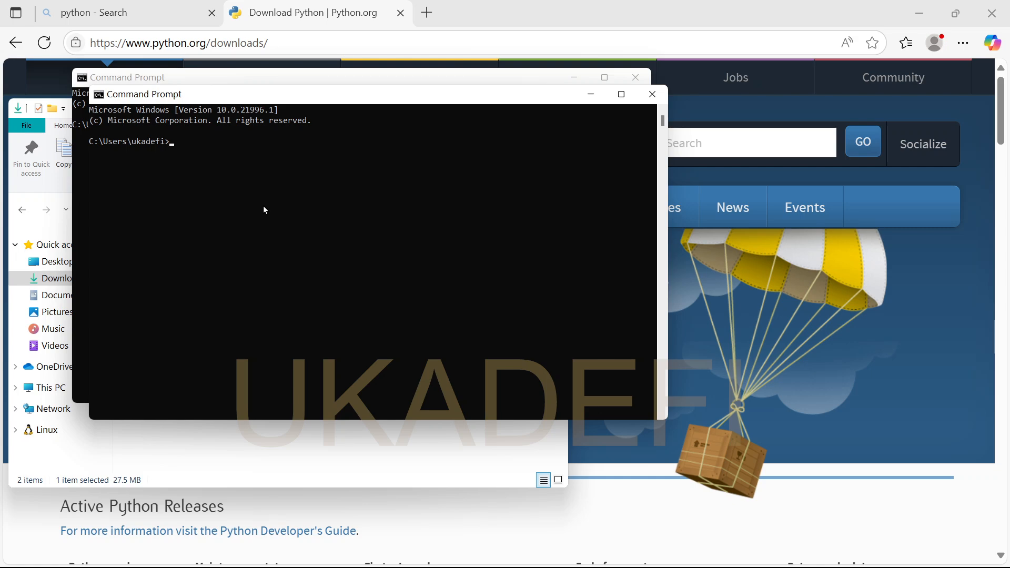
Check the installed Python version by running python --version.
{"action": "type", "text": "python --version"}
{"action": "key", "text": "Return"}
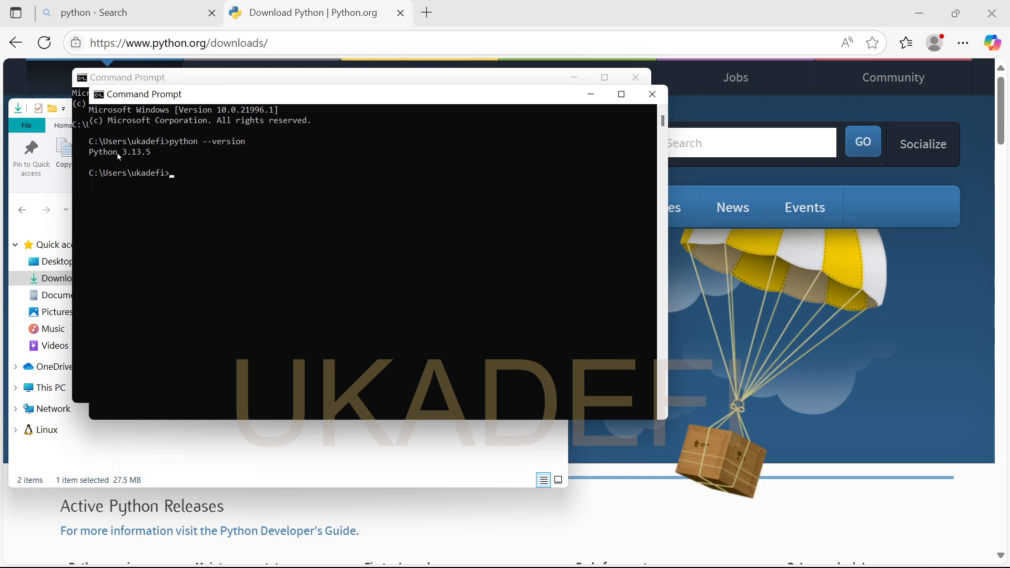
Maximize the Command Prompt window used for the version check, and then minimize it.
{"action": "left_click", "coordinate": [621, 94]}
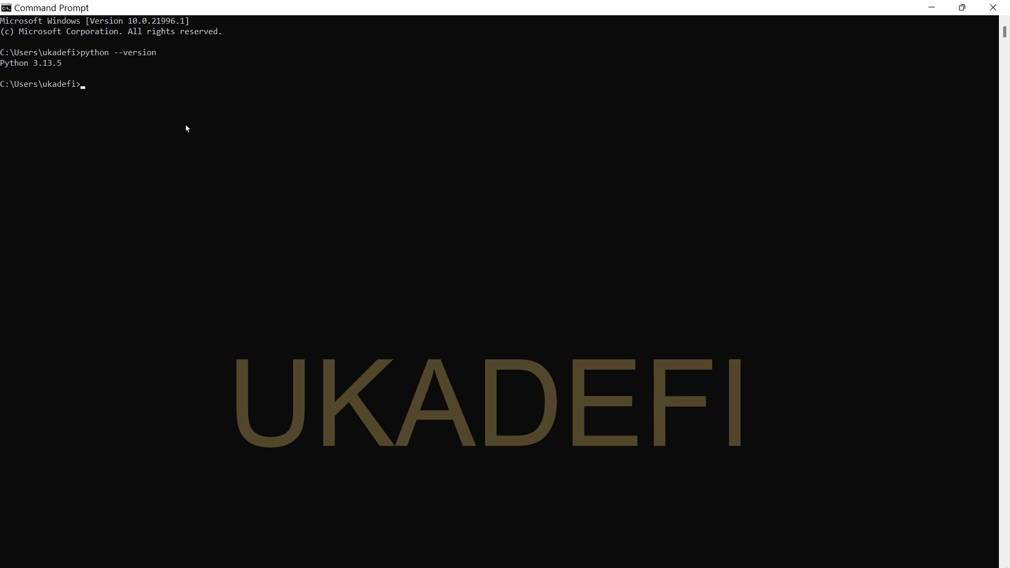
{"action": "left_click", "coordinate": [931, 9]}
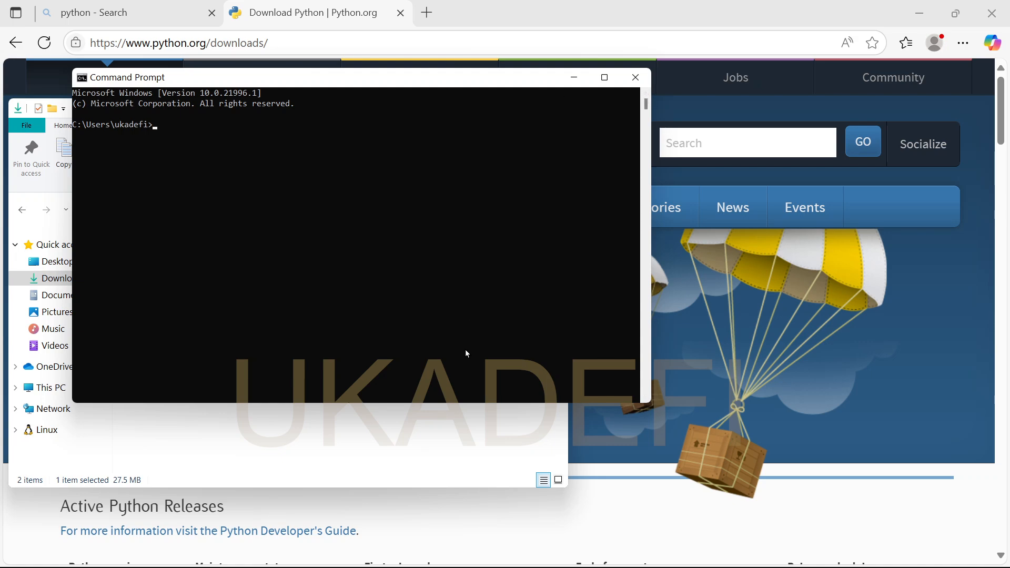
{"action": "key", "text": "super"}
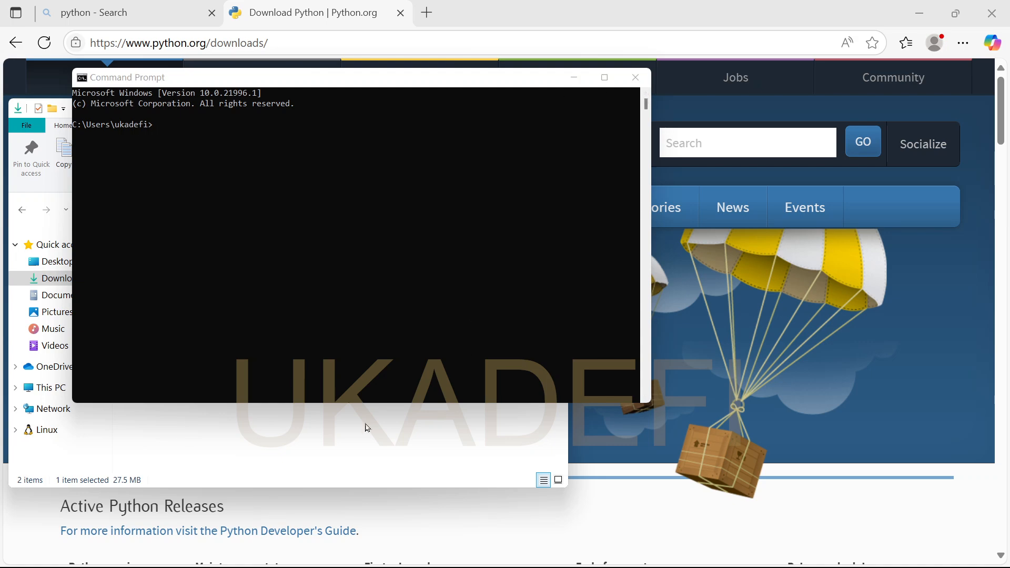